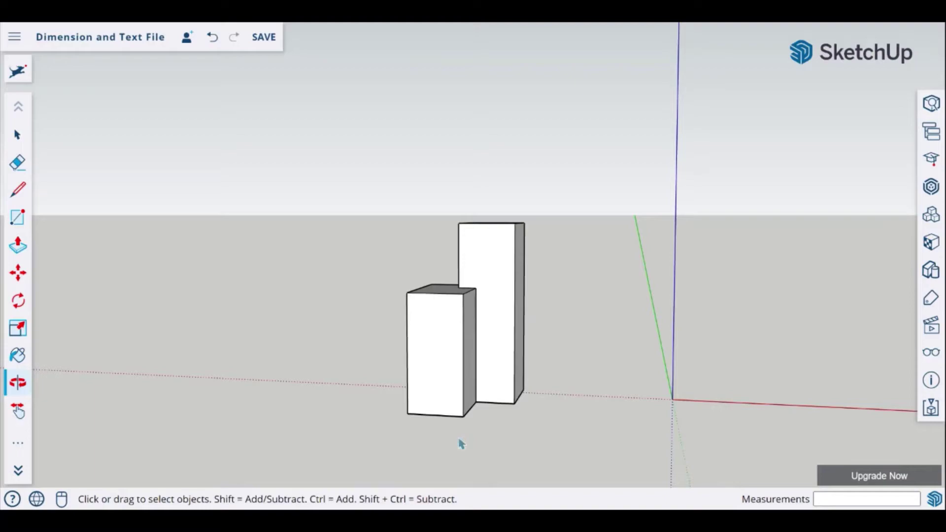
Step: Save the model and dimension the taller box's height along its back vertical edge, offset to the side facing the origin
key(ctrl+s)
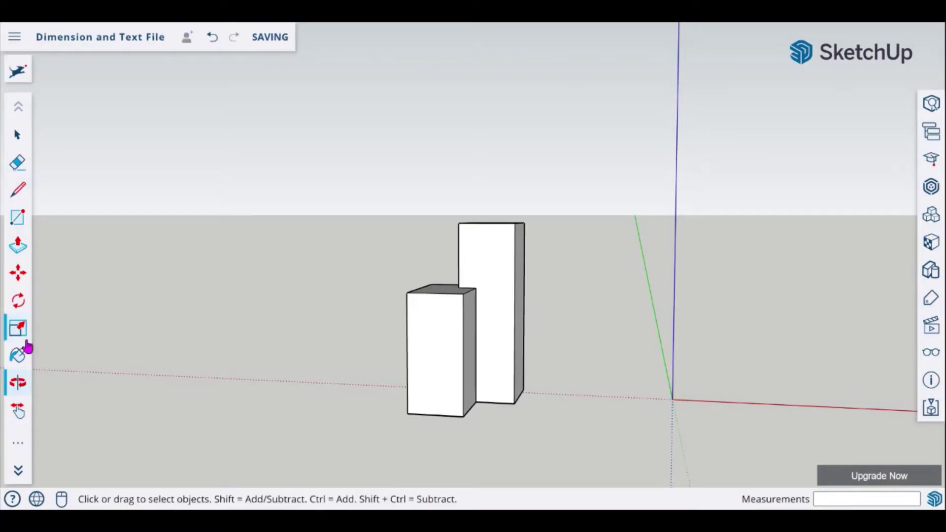
click(20, 449)
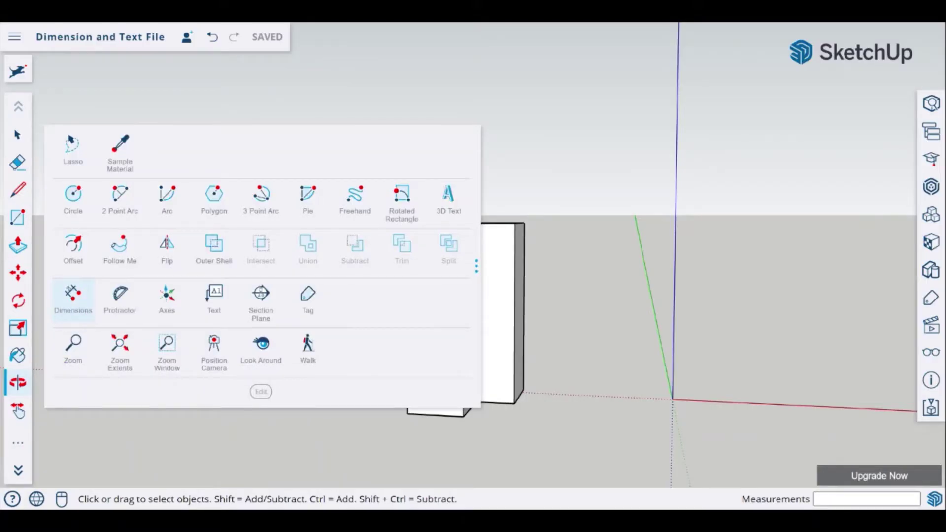
click(69, 301)
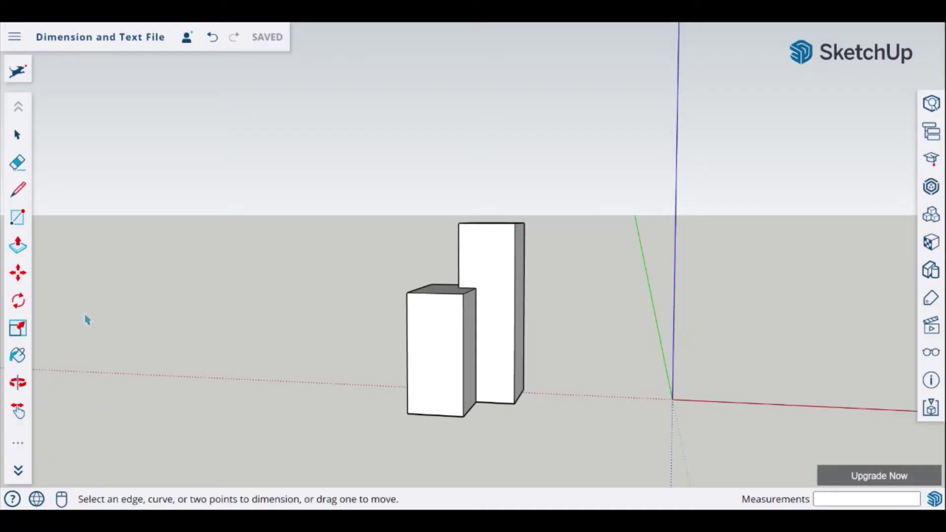
click(524, 224)
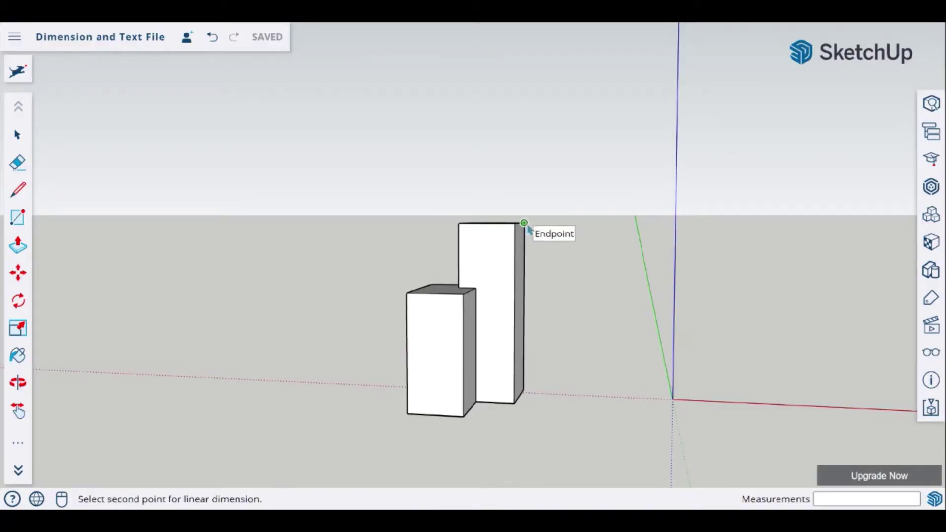
click(528, 393)
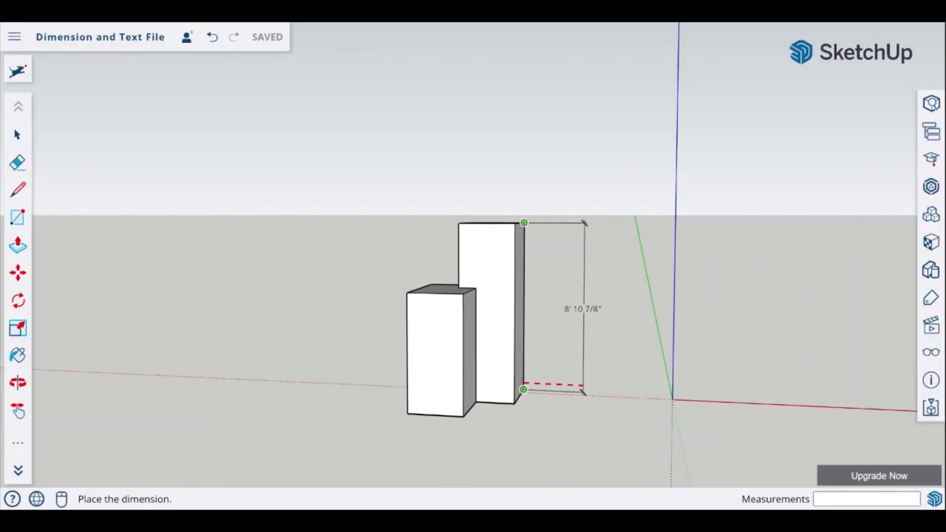
click(585, 400)
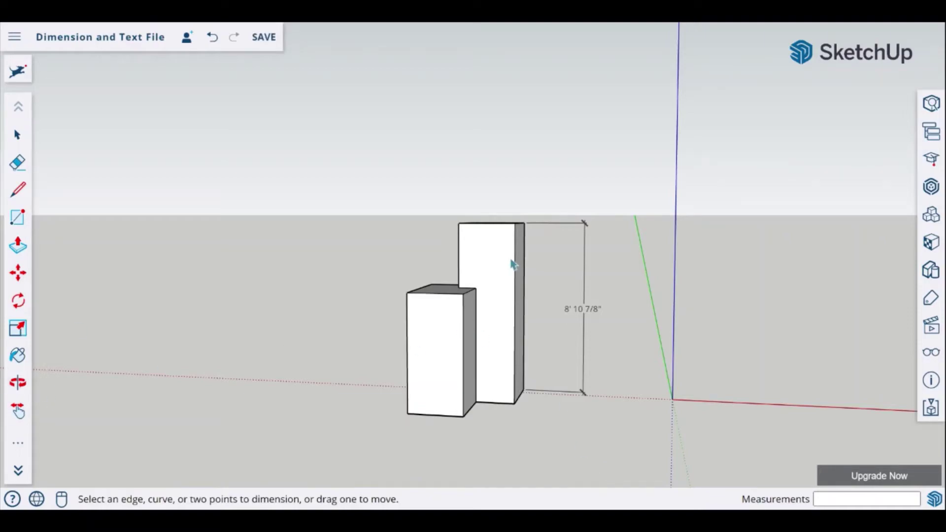
Step: Dimension the shorter box's front vertical edge from its upper corner to its midpoint, between the box and the existing height dimension
click(464, 294)
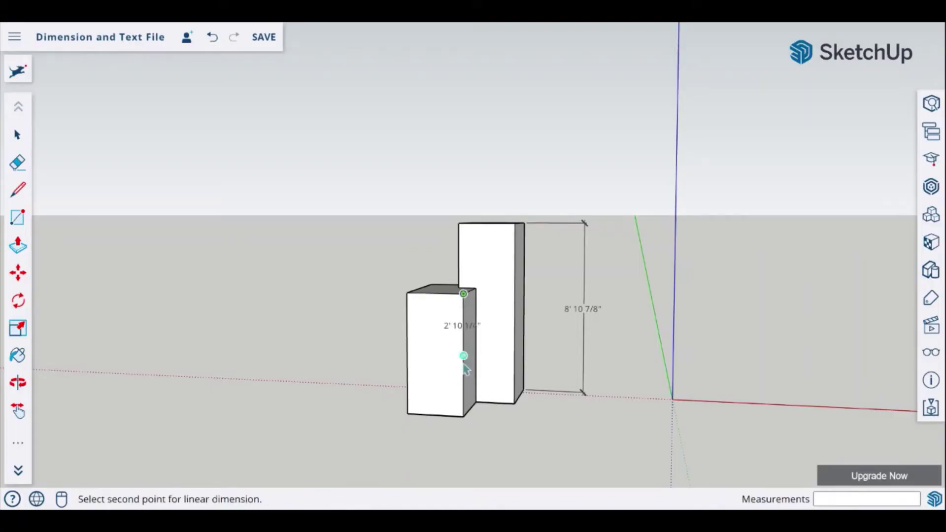
click(463, 361)
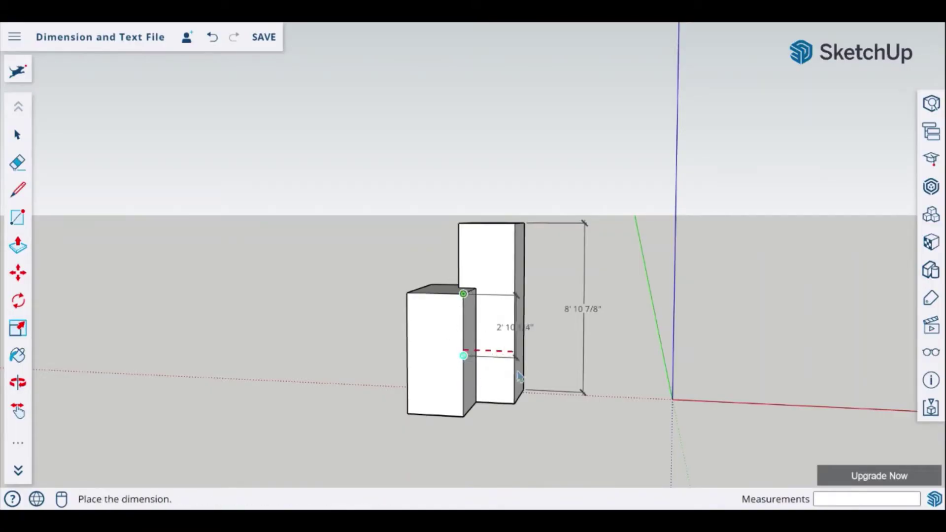
click(550, 383)
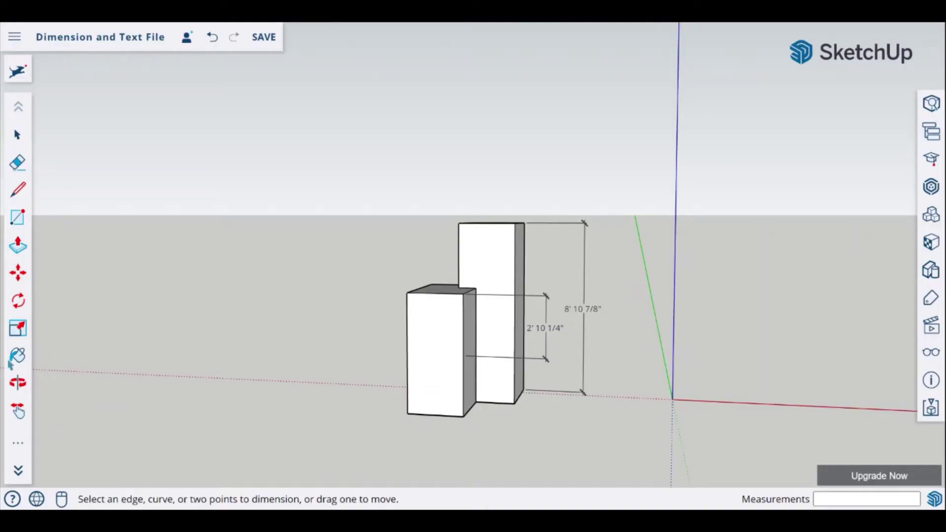
Step: Push the shorter box's upper face down by about 1' 1" with Push/Pull
click(20, 246)
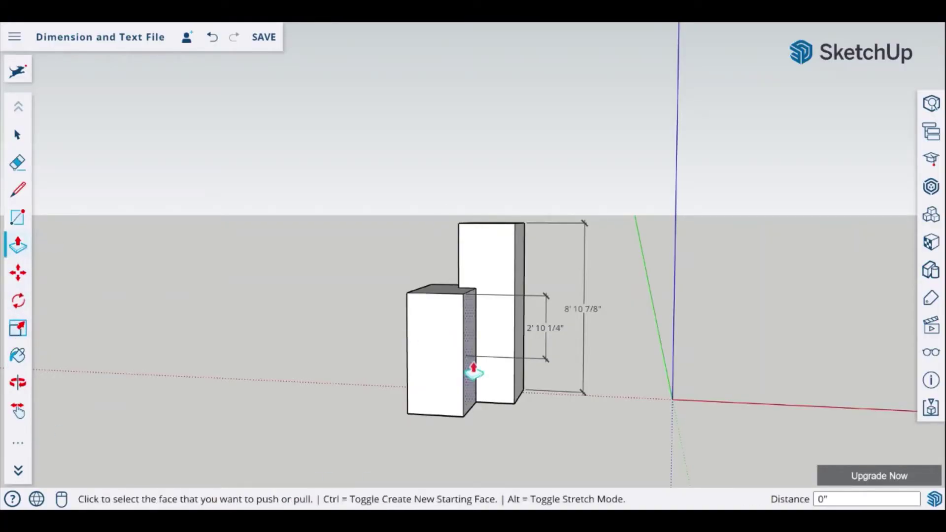
click(444, 295)
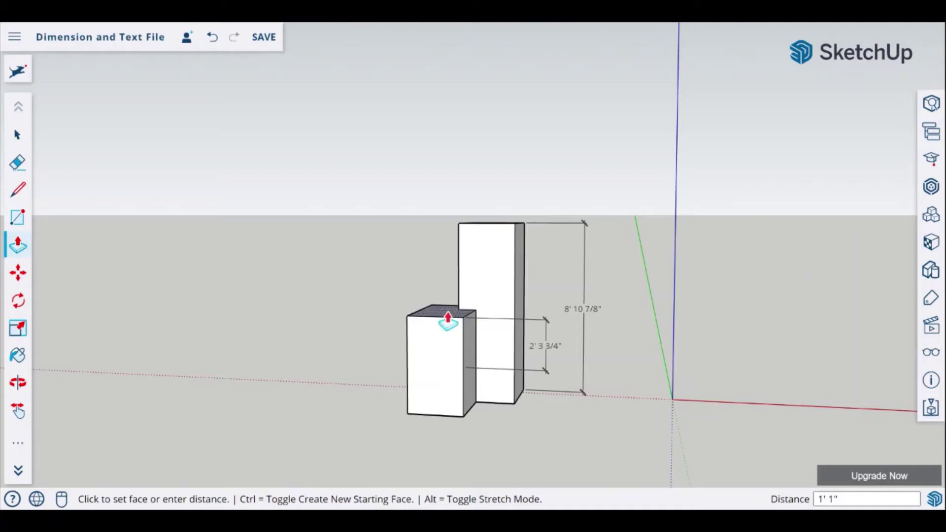
click(447, 321)
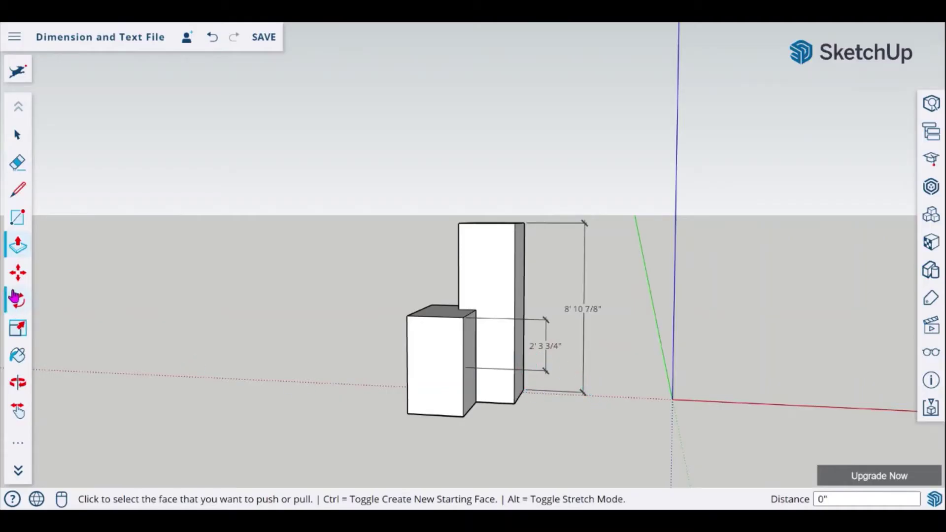
click(20, 449)
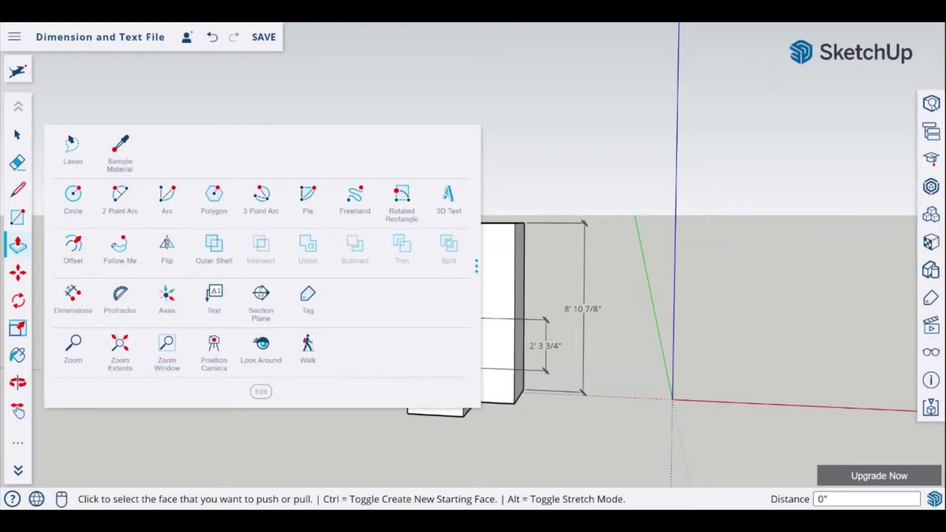
click(216, 310)
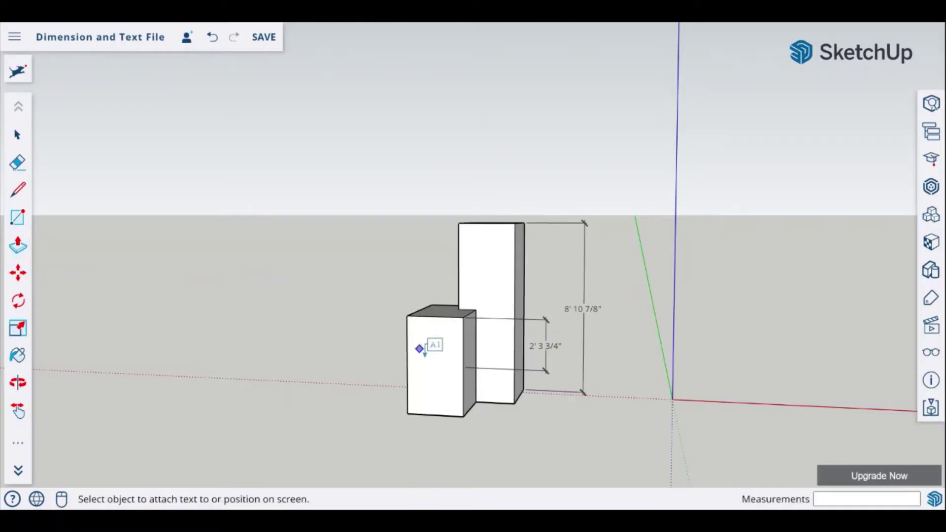
click(427, 360)
click(297, 325)
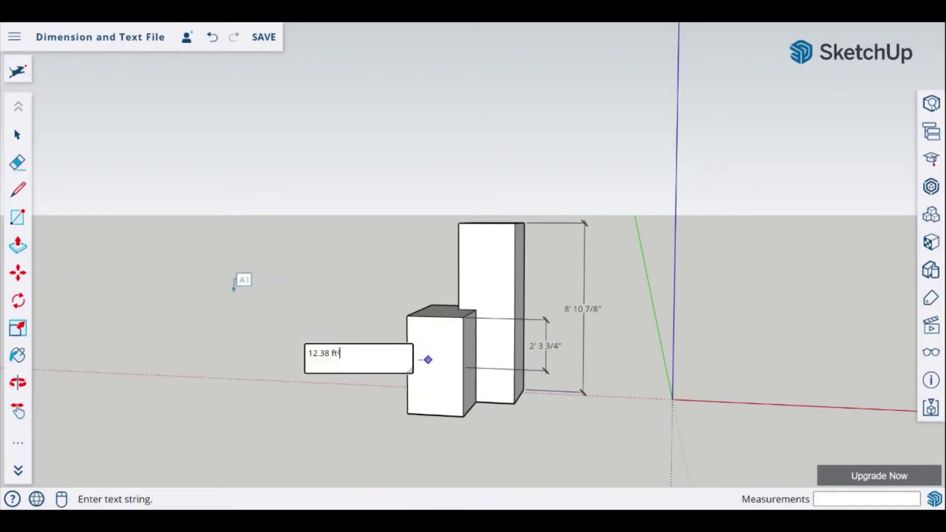
key(Escape)
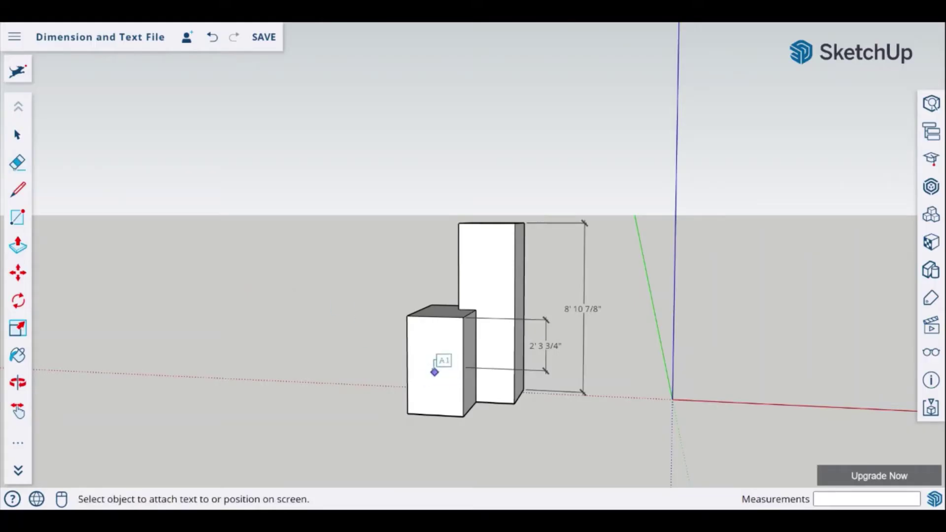
click(434, 372)
click(335, 299)
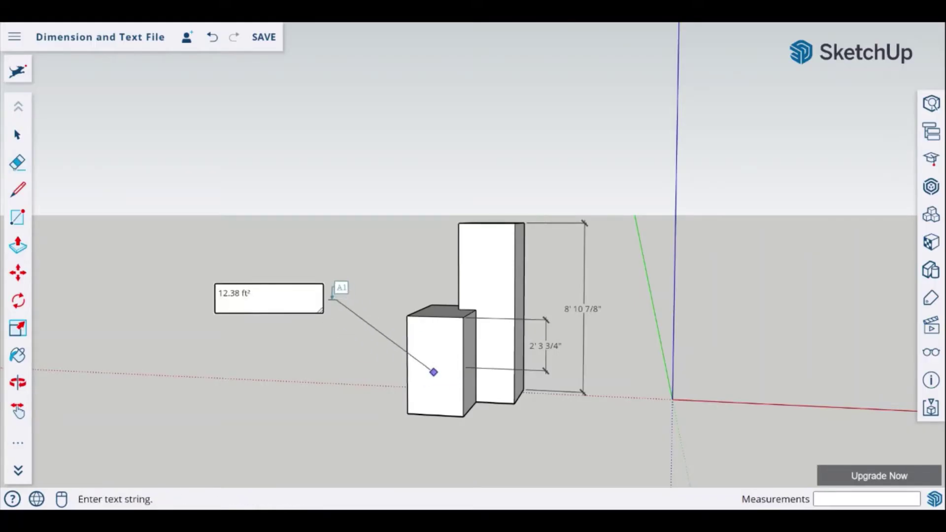
key(BackSpace)
key(BackSpace)
key(BackSpace)
key(BackSpace)
key(BackSpace)
key(BackSpace)
text(Front Panel)
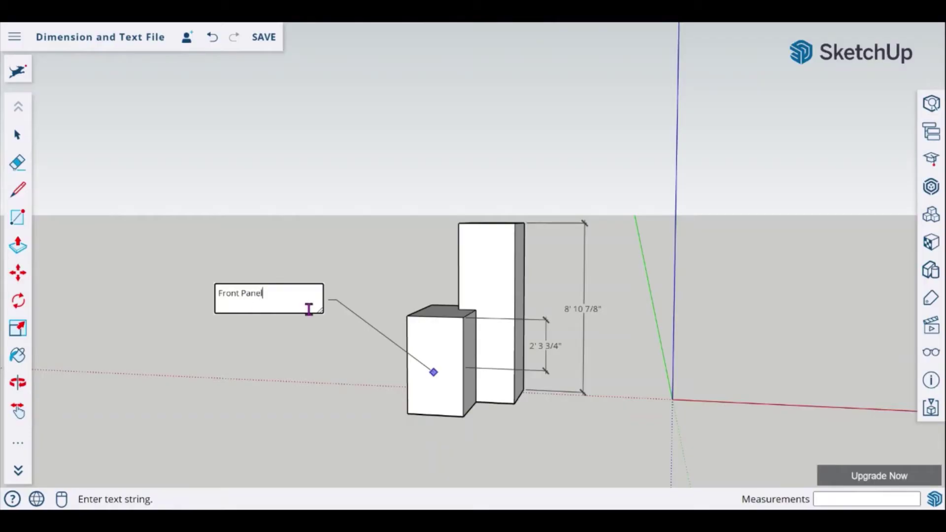
key(Escape)
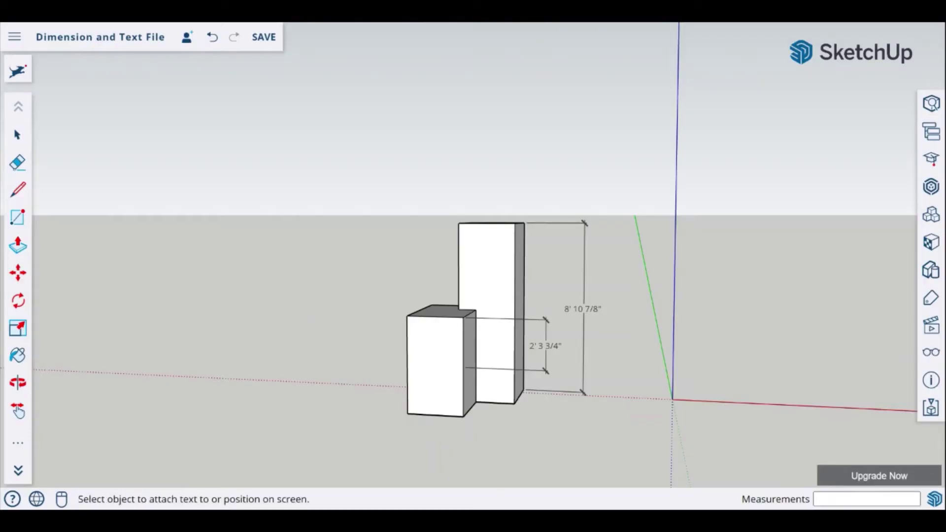
Step: Attach a leader text reading "Front Panel" to the shorter box's front face, with the label placed out beside the boxes
click(429, 378)
click(268, 281)
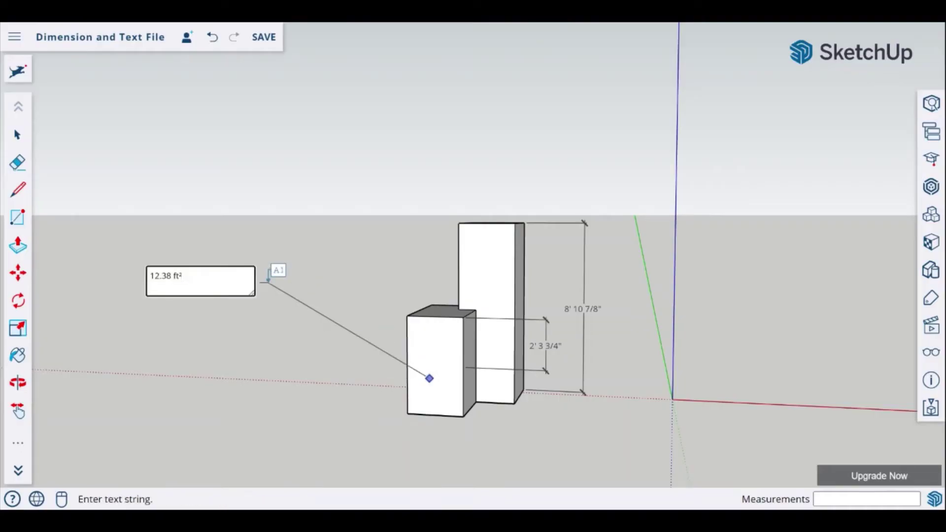
key(BackSpace)
key(BackSpace)
key(BackSpace)
key(BackSpace)
key(BackSpace)
key(BackSpace)
key(BackSpace)
key(BackSpace)
key(BackSpace)
text(Front Pane)
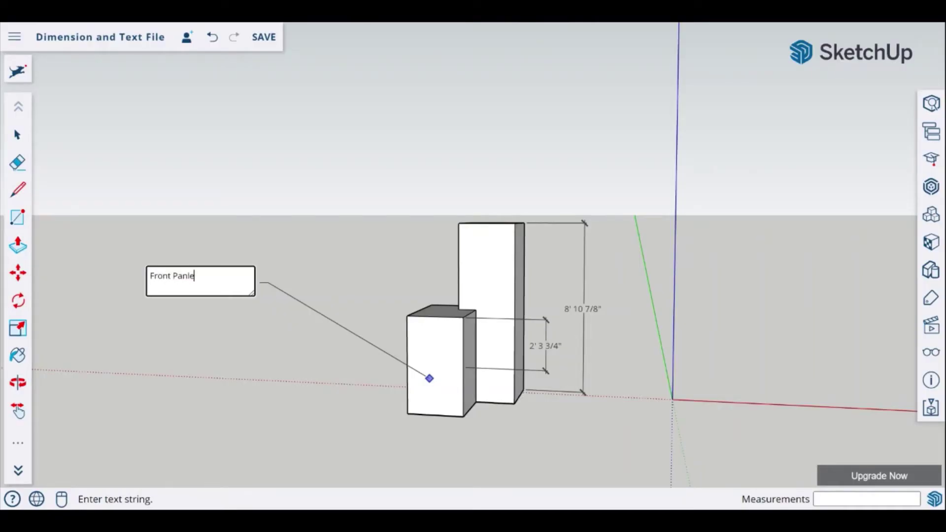
key(BackSpace)
text(el)
click(271, 264)
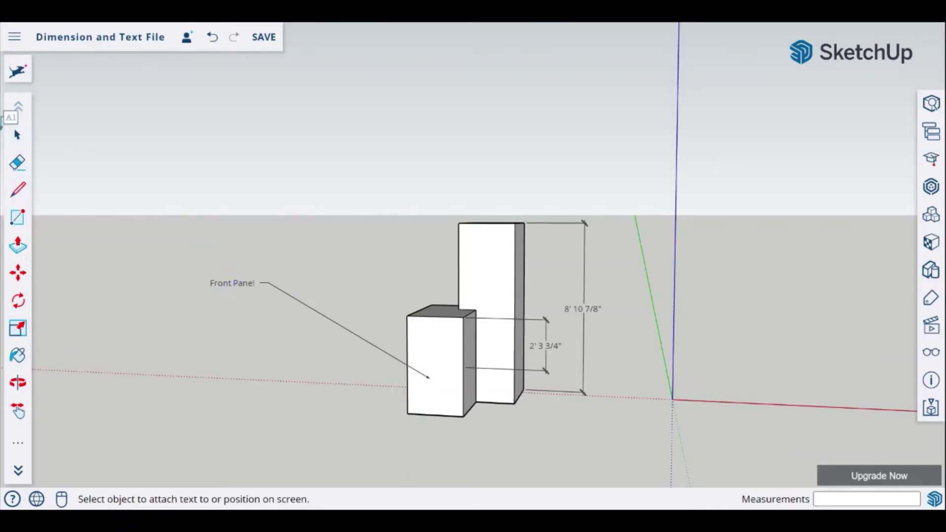
click(17, 136)
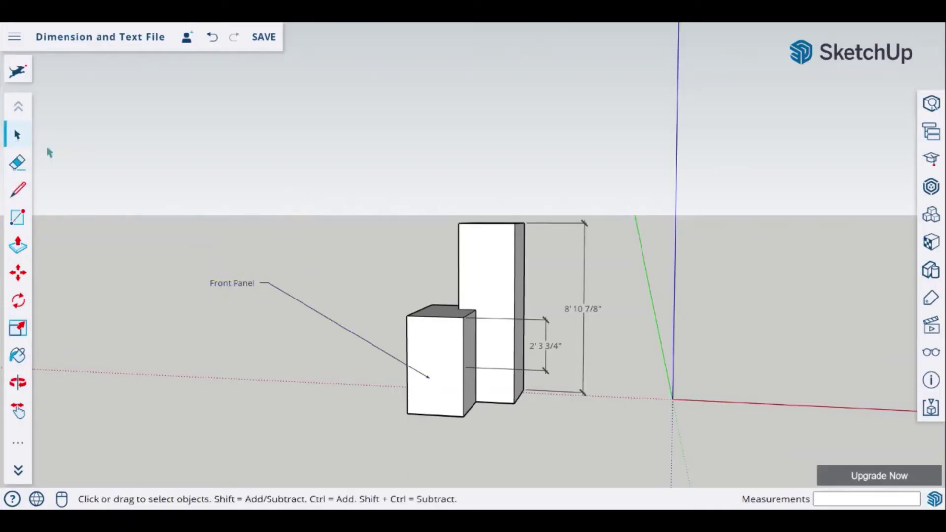
right_click(235, 285)
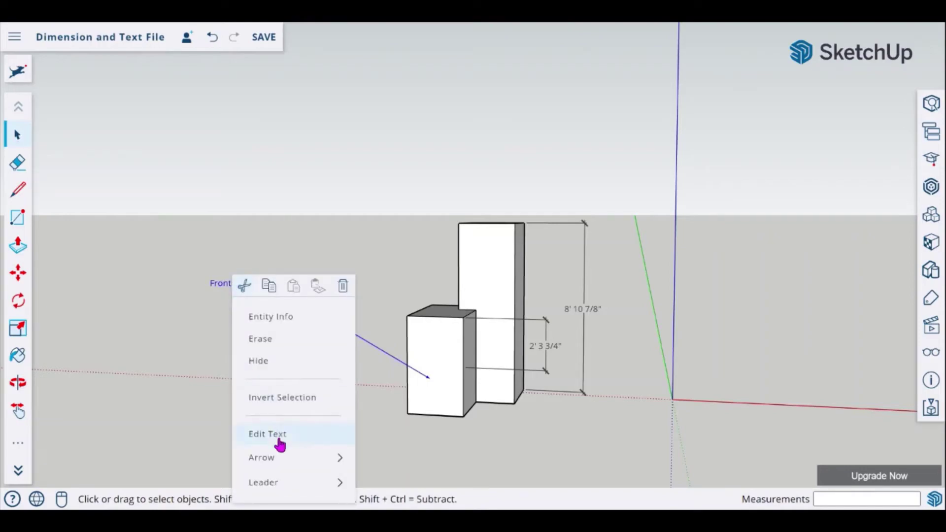
mouse_move(301, 465)
click(356, 251)
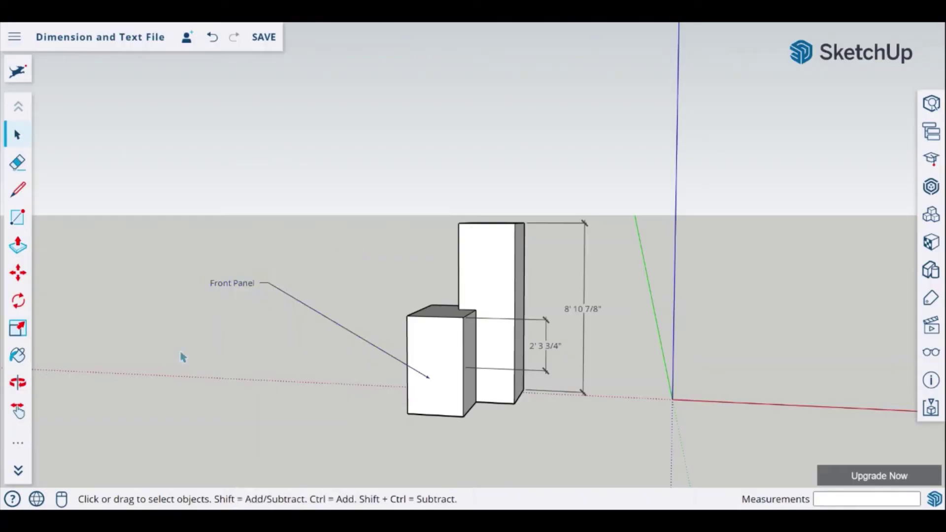
Step: Start a new 3D text object and enter "Building Text" as its wording
click(18, 445)
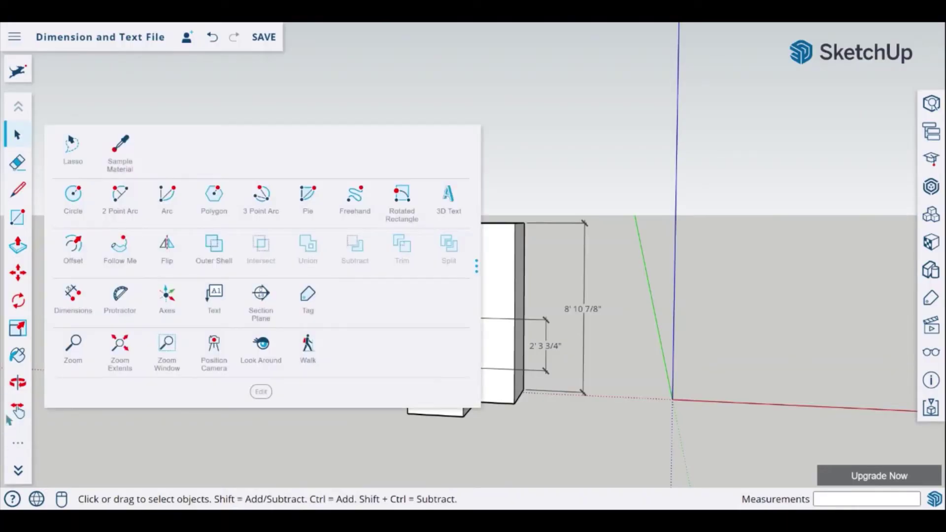
click(449, 216)
click(449, 207)
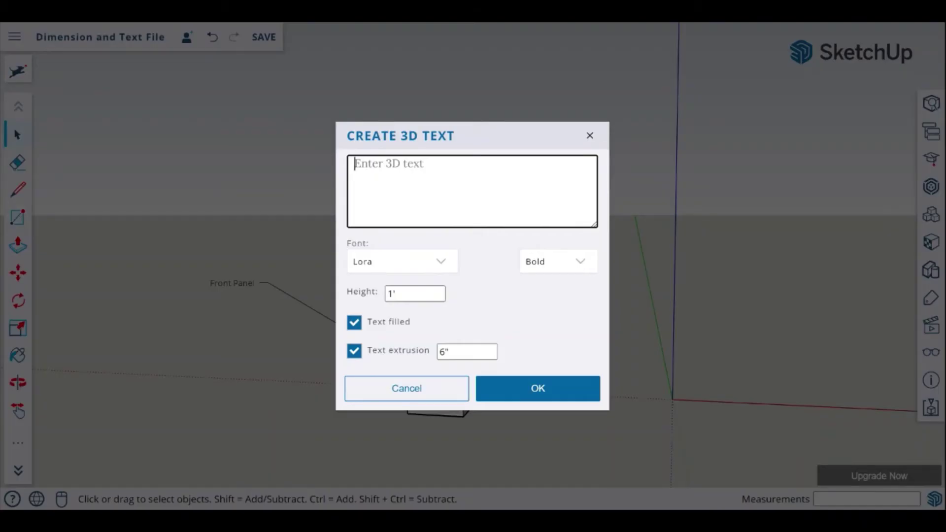
click(406, 170)
text(B)
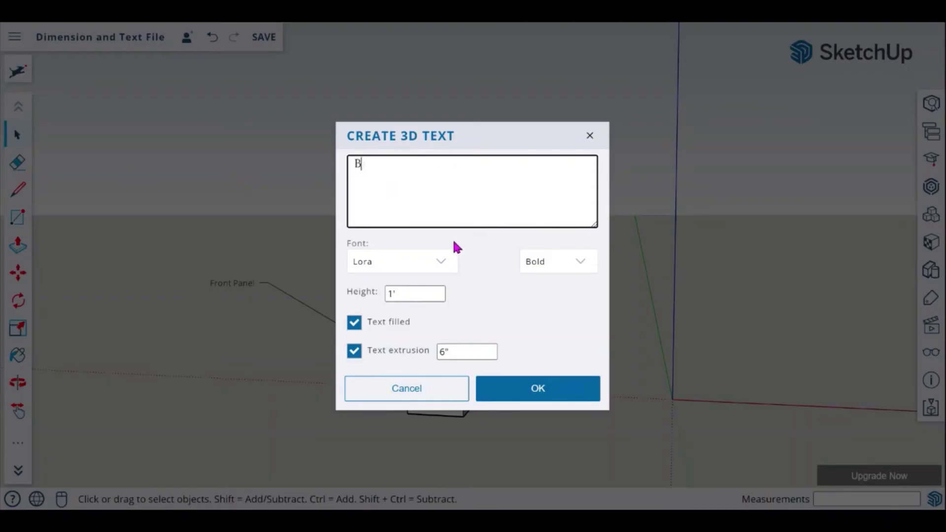
text(uilri)
text(ing)
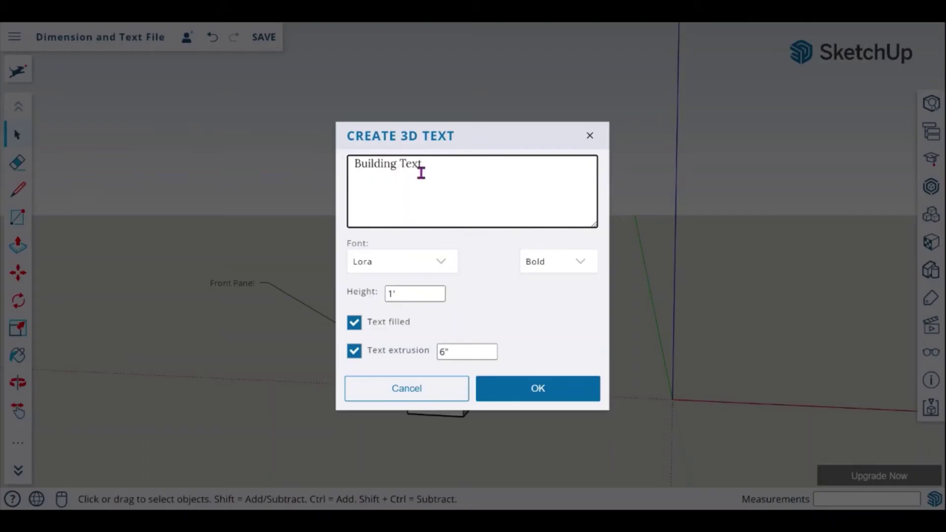
Step: Set the 3D text's font to Open Sans Italic and place the text on the taller box's front face
click(433, 267)
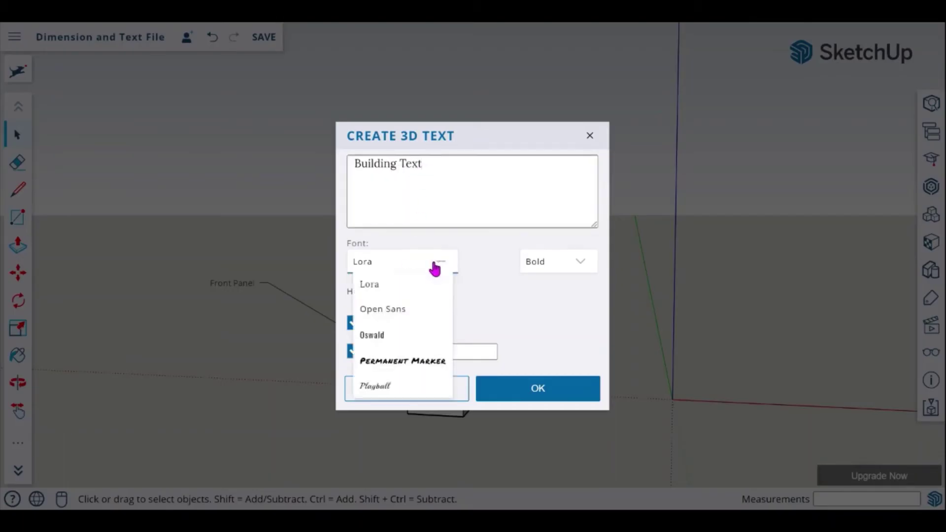
click(411, 309)
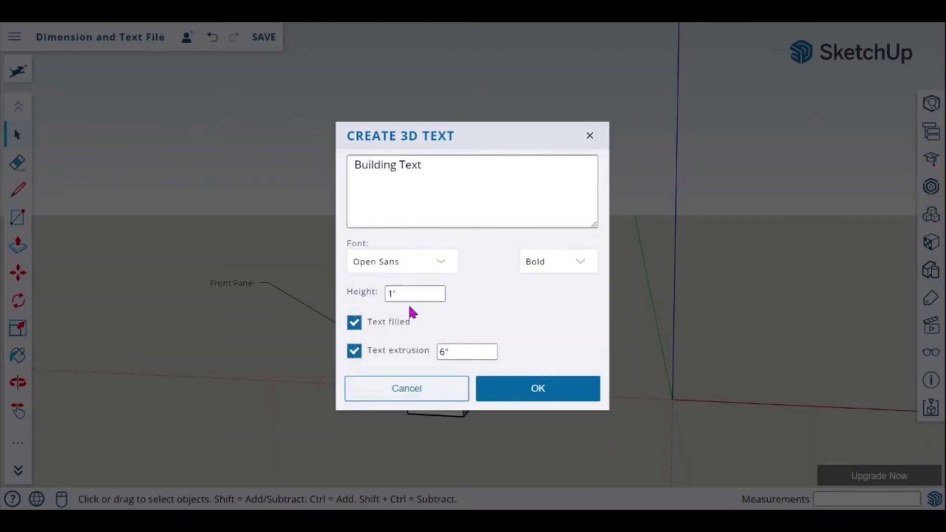
click(568, 270)
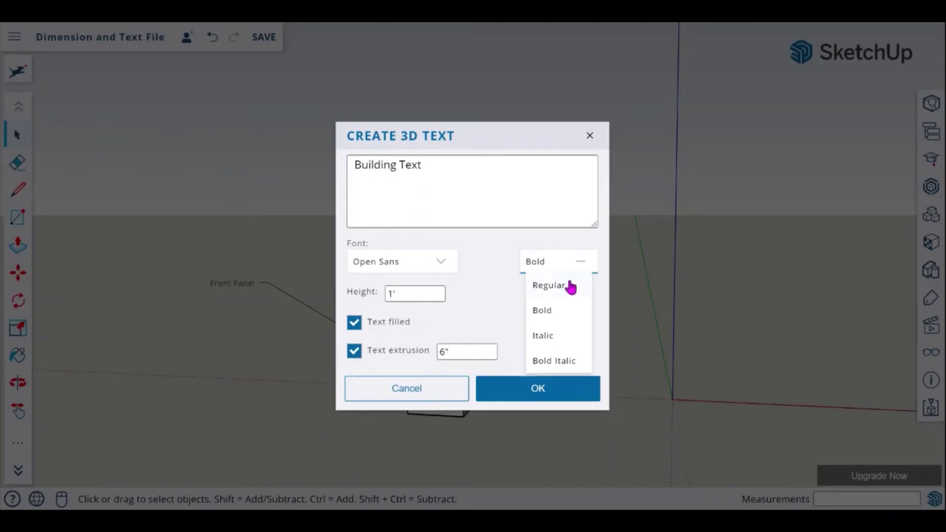
click(557, 335)
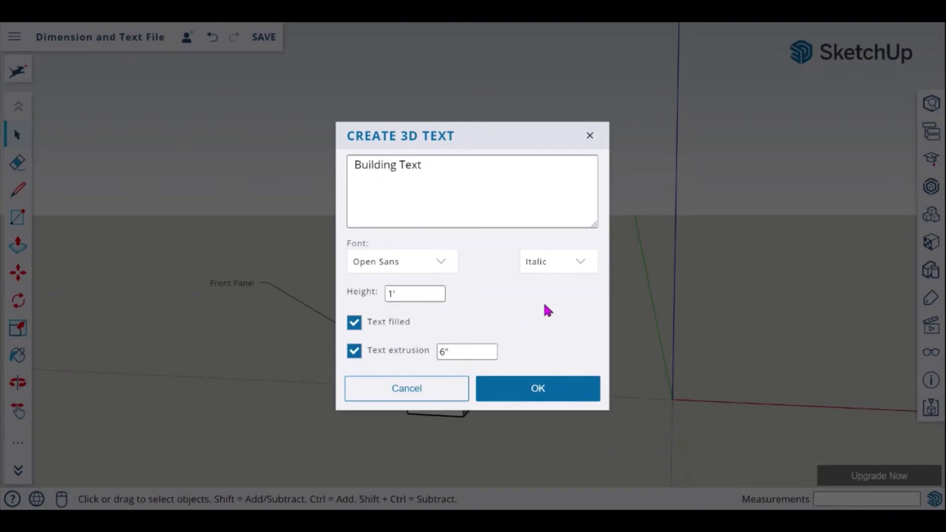
click(556, 393)
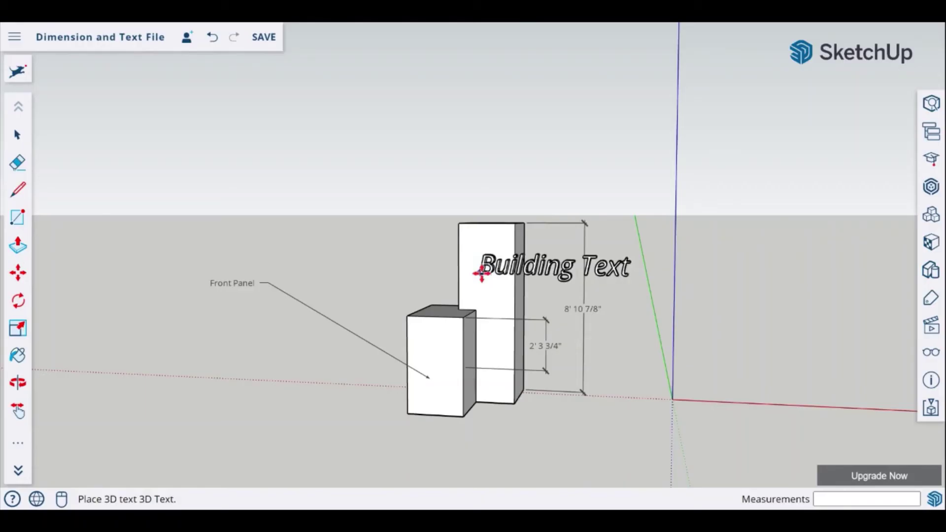
click(481, 272)
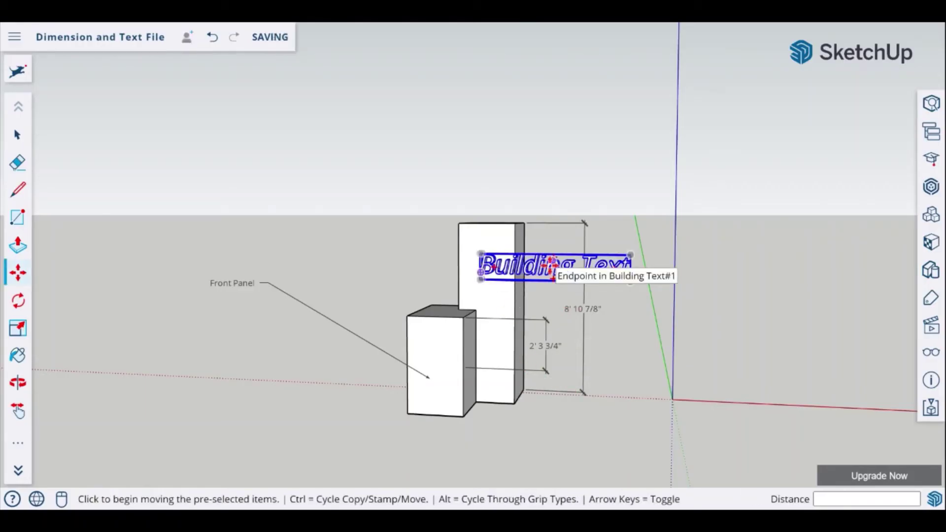
Step: Move the 3D text about 8' 11" from the taller box's front face to the open space beside and above its top
click(550, 265)
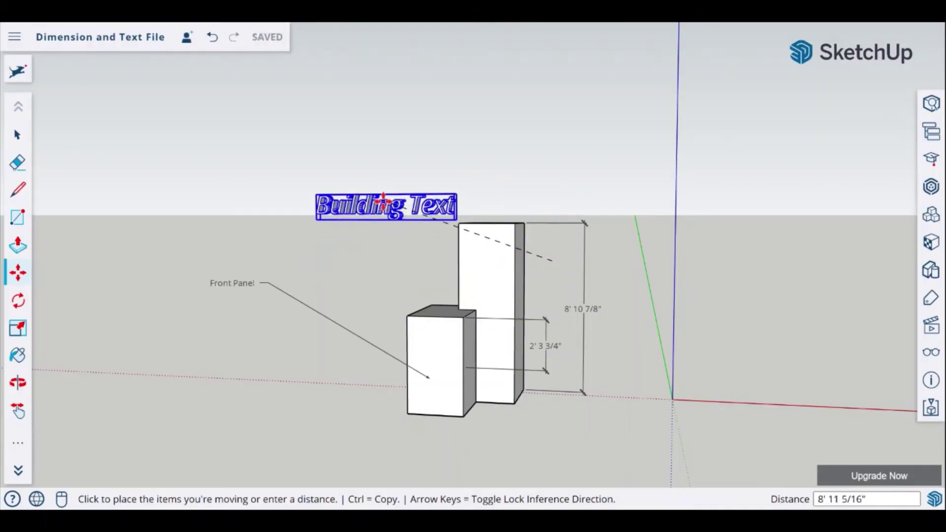
click(384, 203)
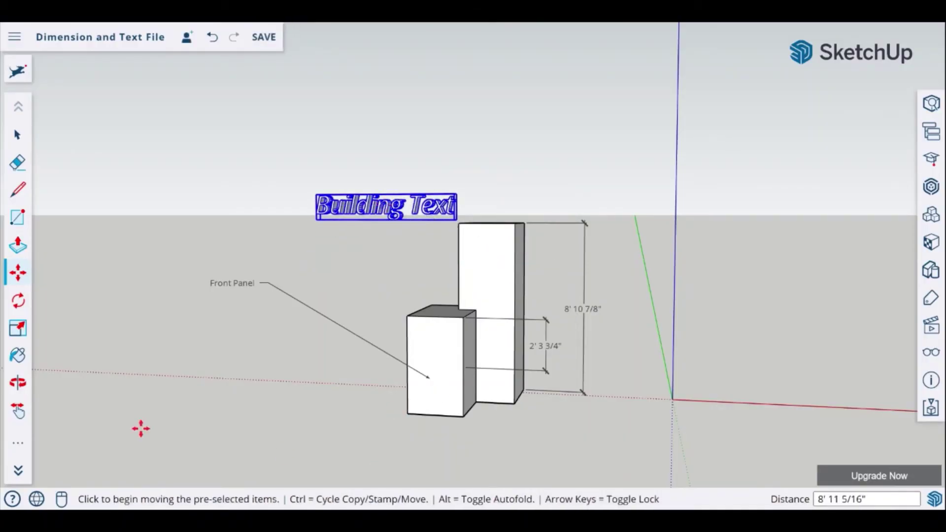
click(18, 383)
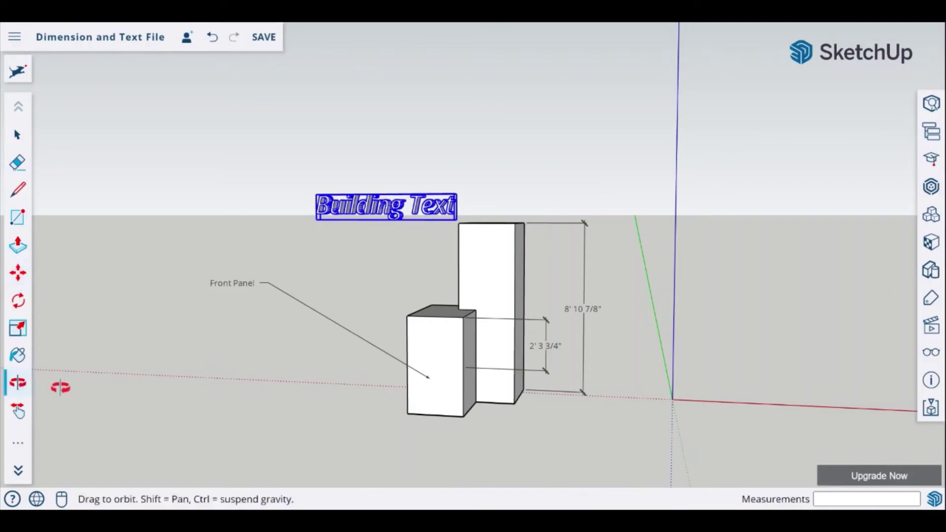
drag(246, 353, 327, 344)
key(m)
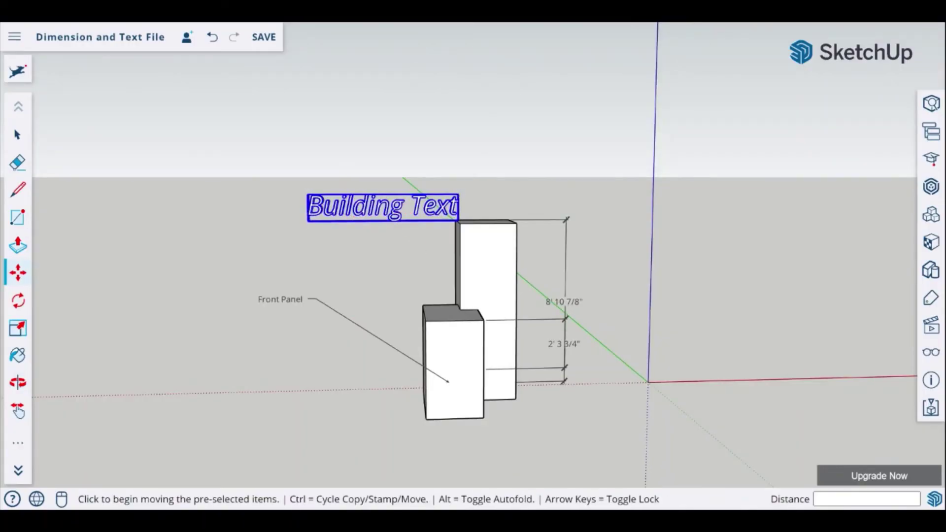
Step: Open the 3D text for editing and select the front face of the letter "d" in "Building"
click(17, 134)
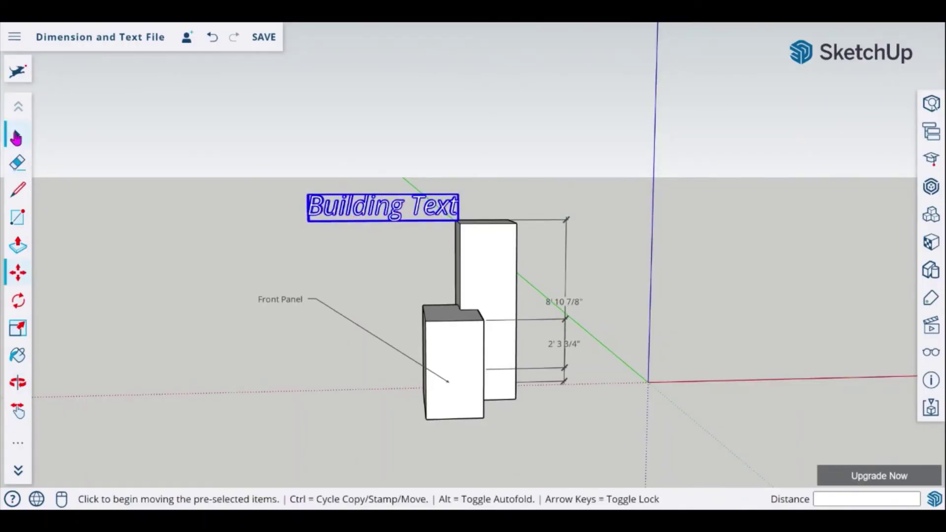
double_click(366, 214)
scroll(366, 215, up, 8)
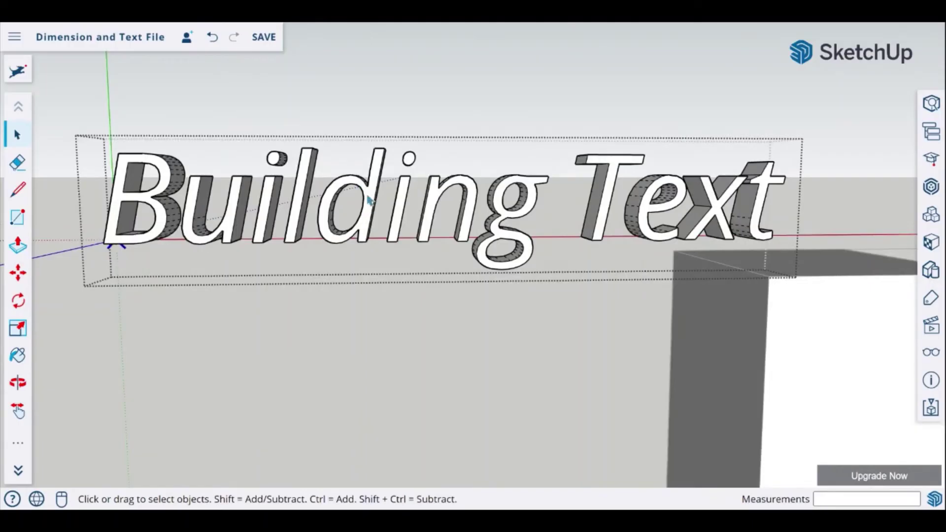
click(372, 204)
right_click(373, 203)
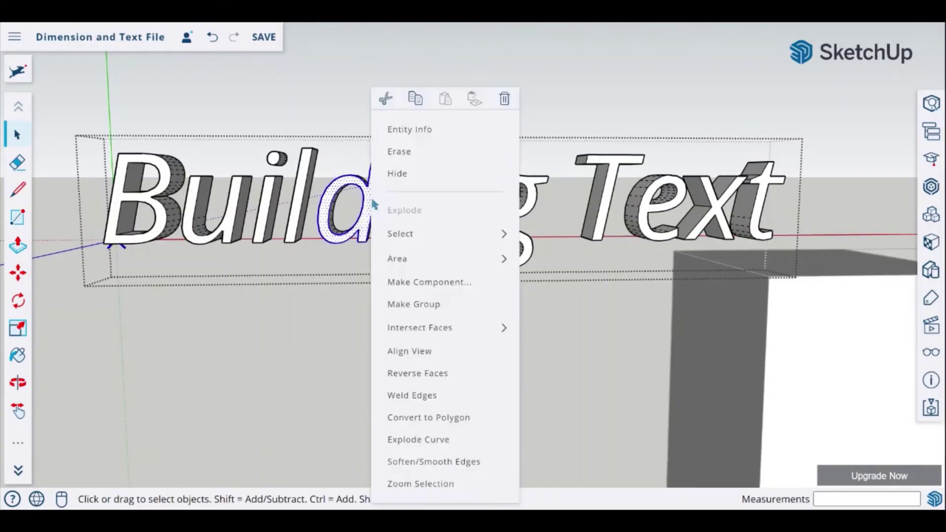
Step: Select all connected geometry of the letter "B" and paint it with the Ty_Red material
click(936, 242)
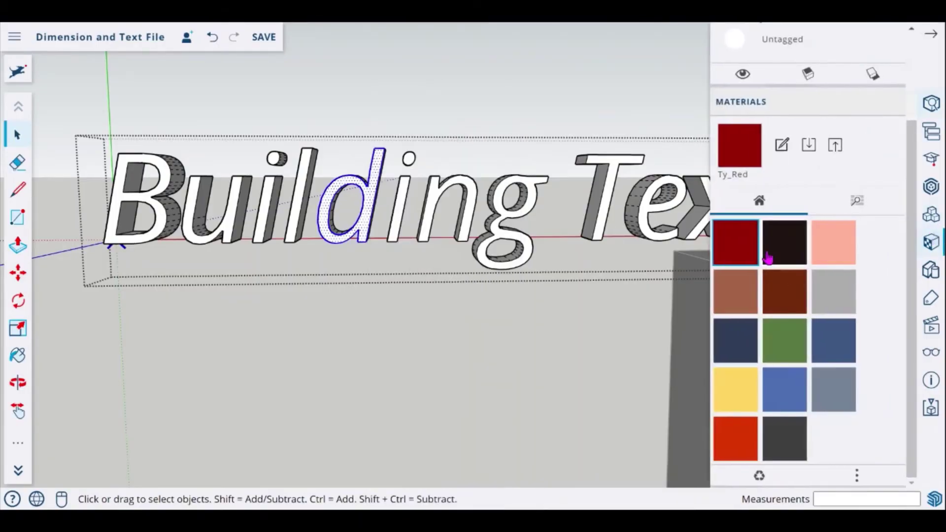
click(170, 186)
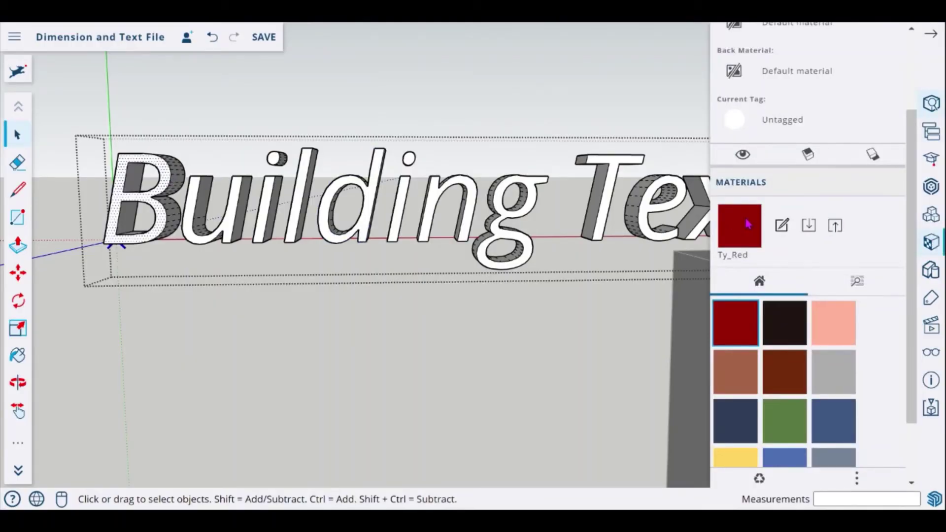
triple_click(168, 186)
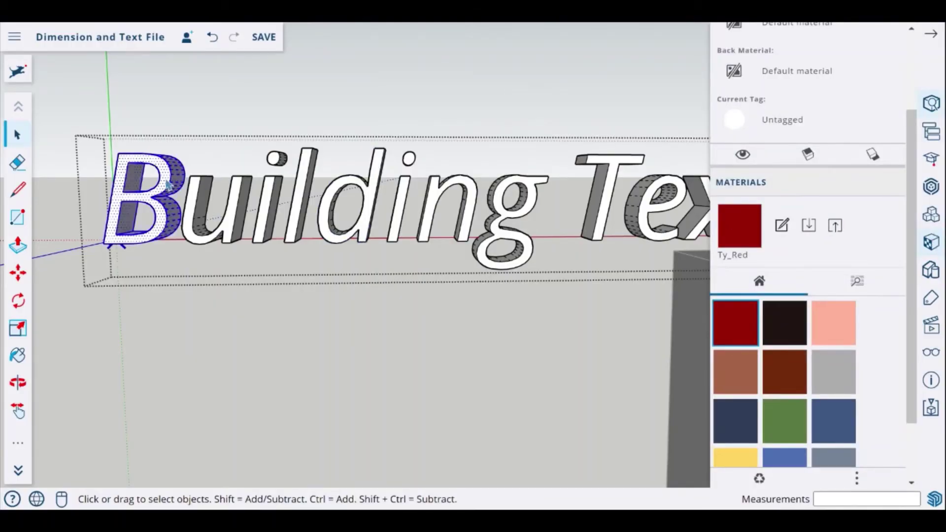
scroll(742, 147, down, 2)
click(748, 252)
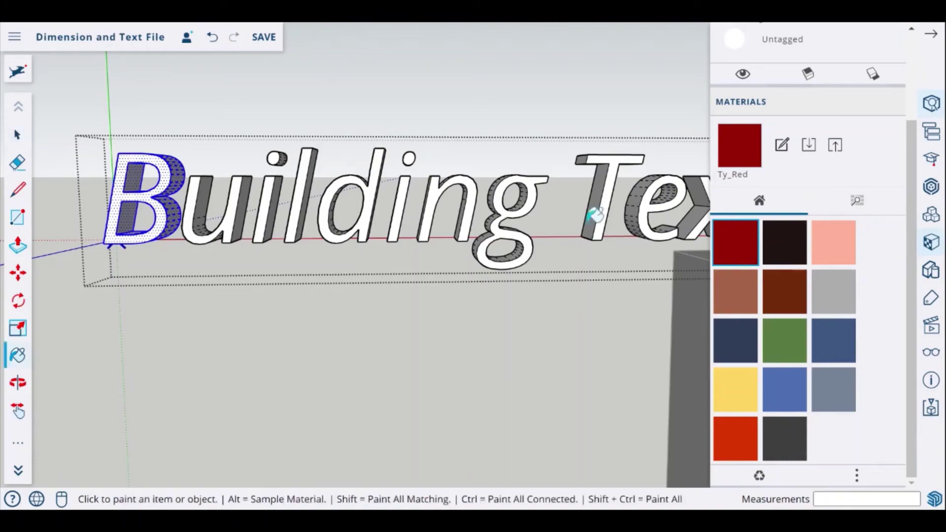
click(169, 169)
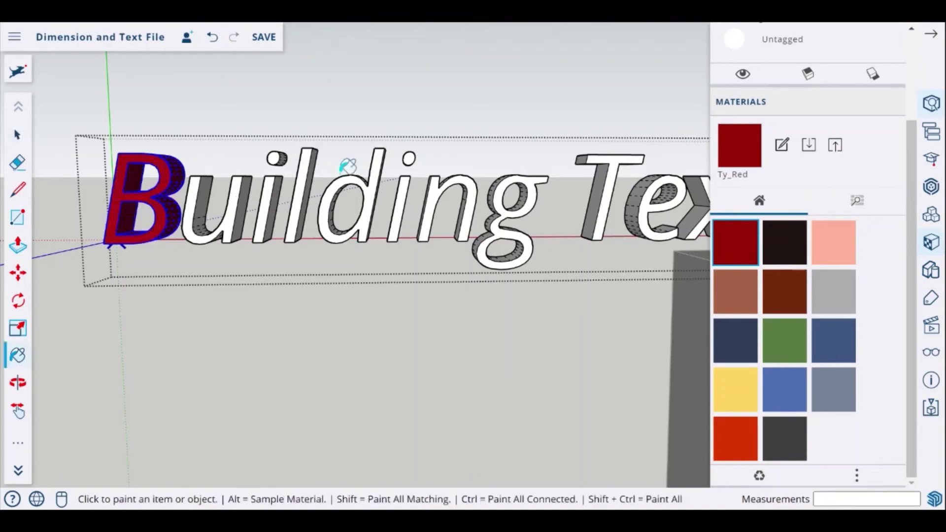
Step: Paint the front faces of the first "i" stem, the "d" and the "n" in "Building" with Ty_Red
click(273, 182)
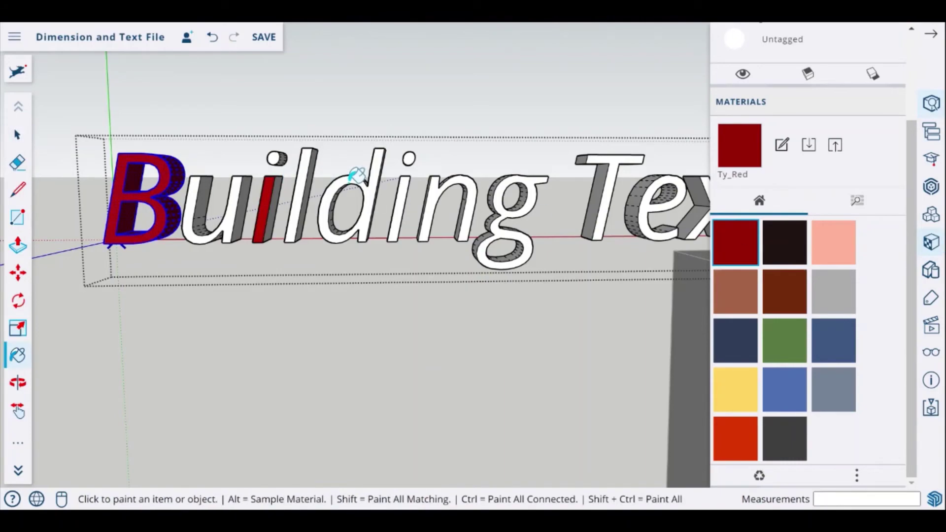
click(368, 180)
click(465, 178)
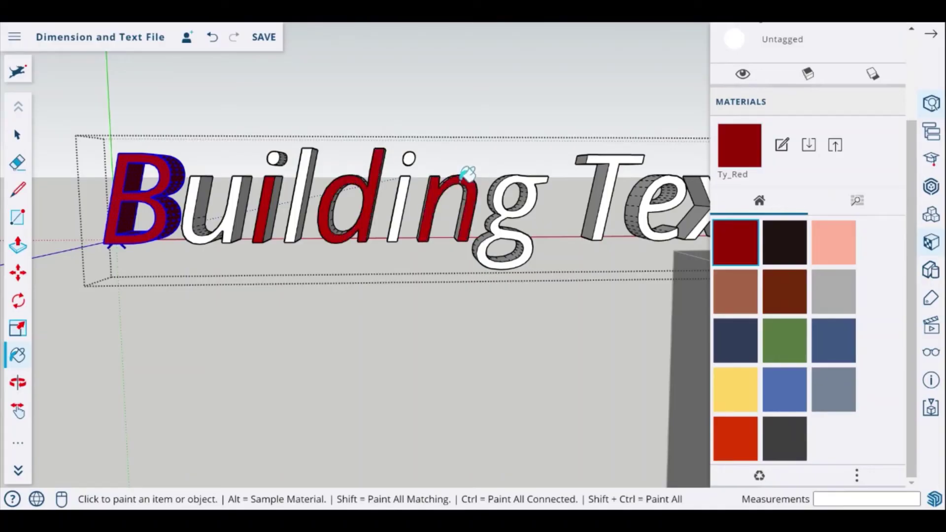
Step: Paint the front faces of the "u", "l", second "i" stem, both "i" dots and "g" with Ty_Green, and finish editing the 3D text
click(794, 357)
click(233, 215)
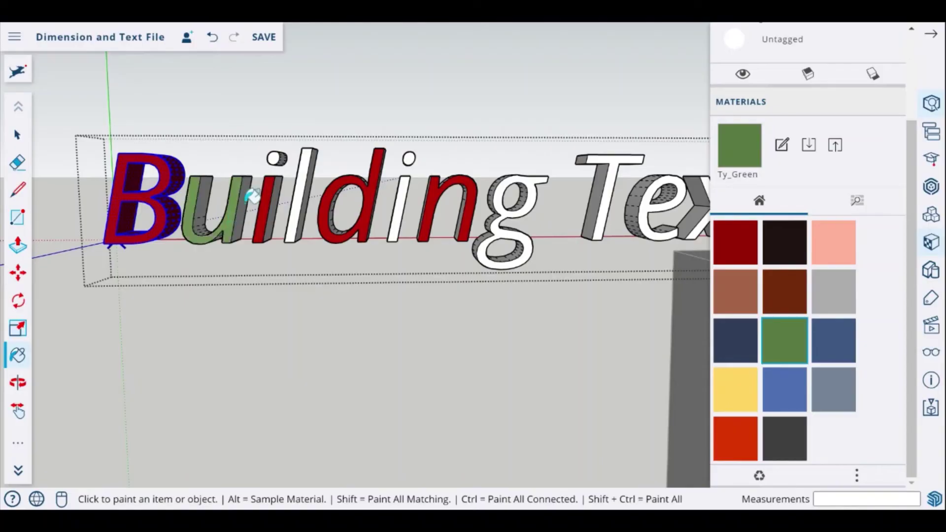
click(298, 154)
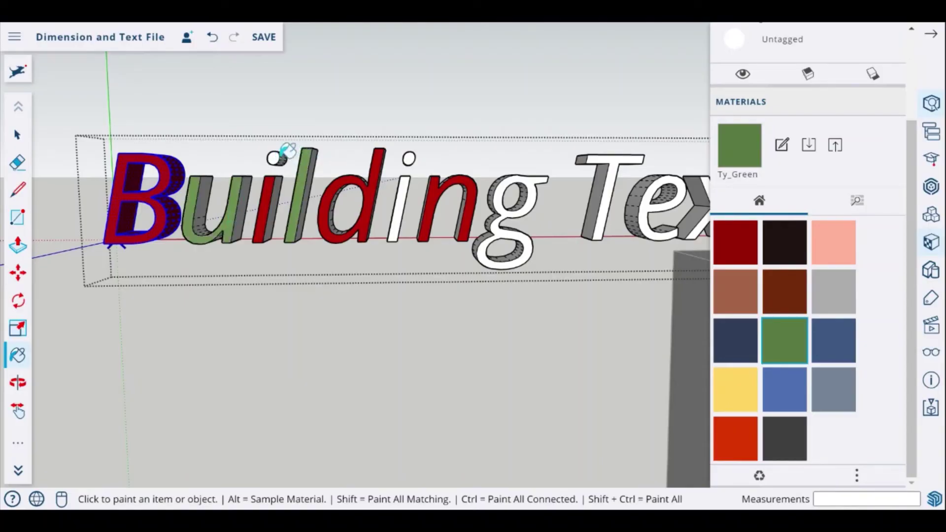
click(409, 183)
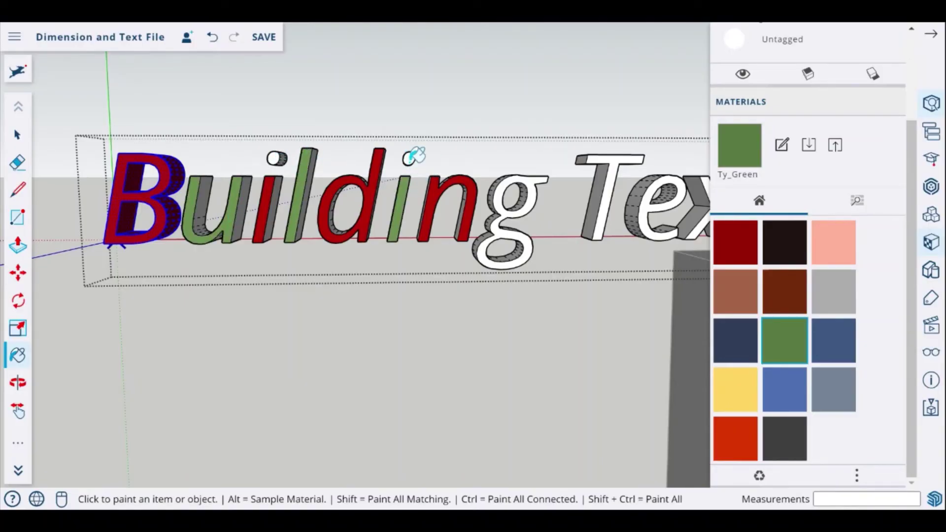
click(409, 158)
click(275, 157)
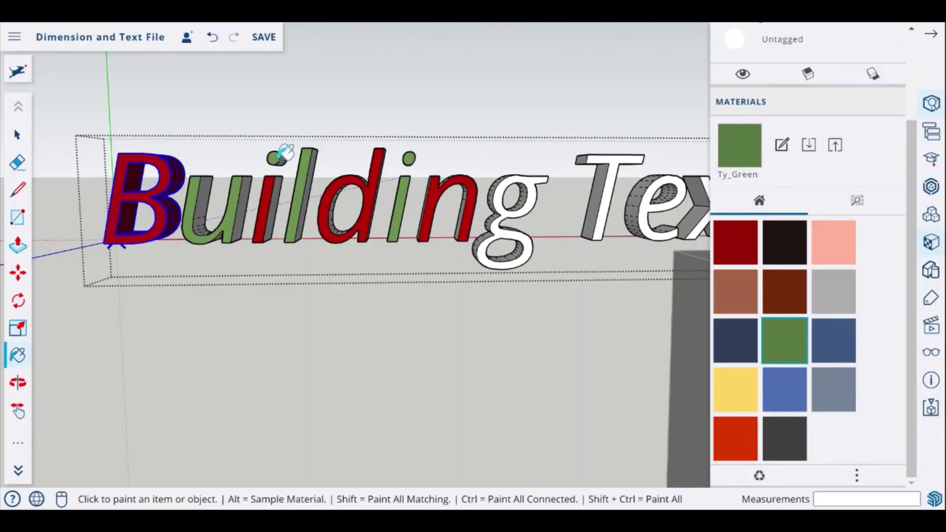
click(518, 173)
click(934, 35)
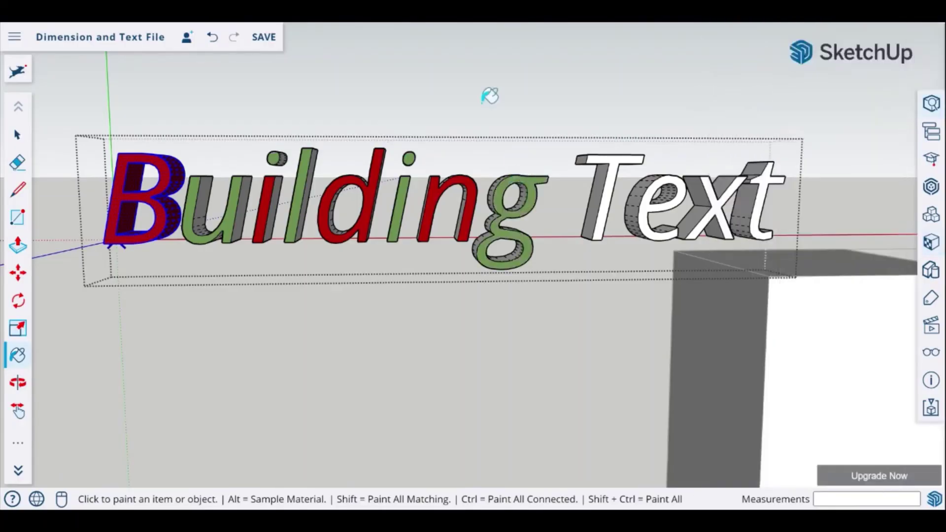
click(17, 134)
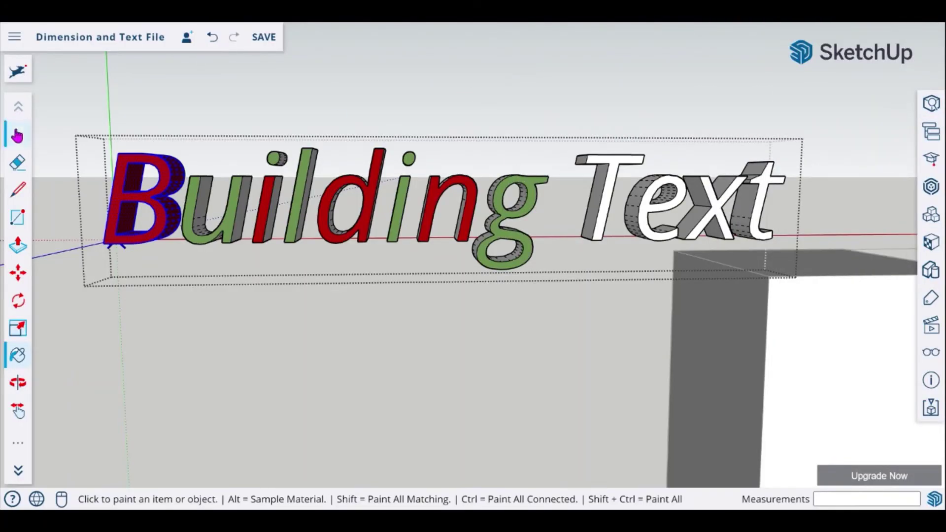
click(388, 66)
Step: Examine the painted 3D text, leader label and dimensions around both boxes from farther out and from above
scroll(428, 133, down, 3)
scroll(428, 134, down, 5)
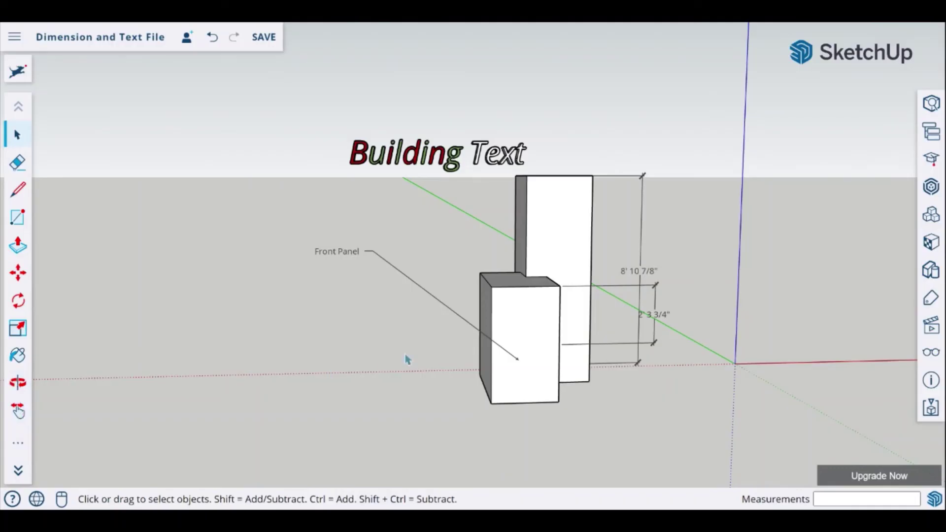
key(o)
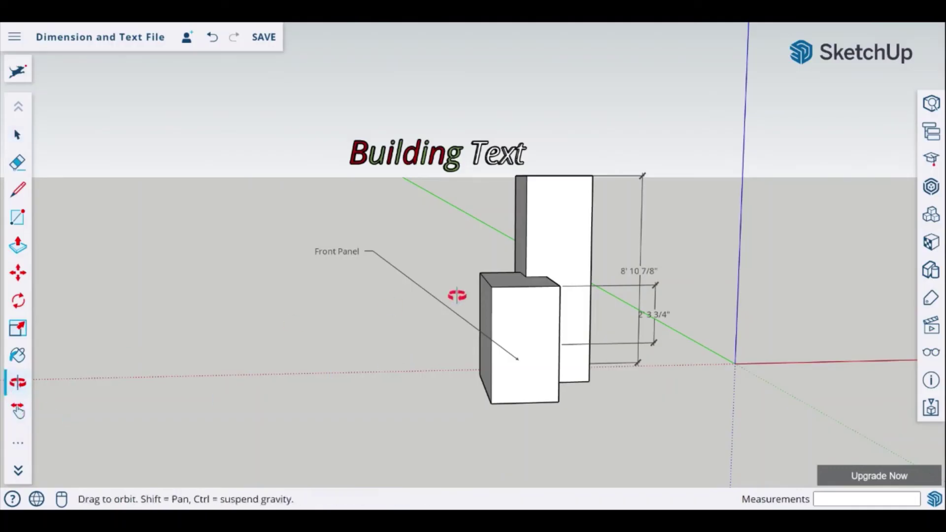
drag(450, 297, 448, 402)
drag(511, 386, 342, 437)
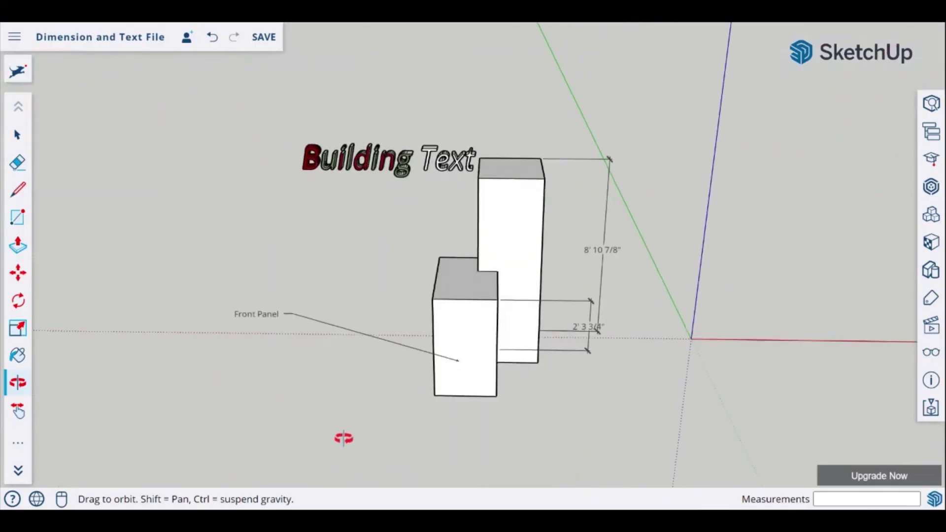
drag(428, 377, 452, 371)
key(space)
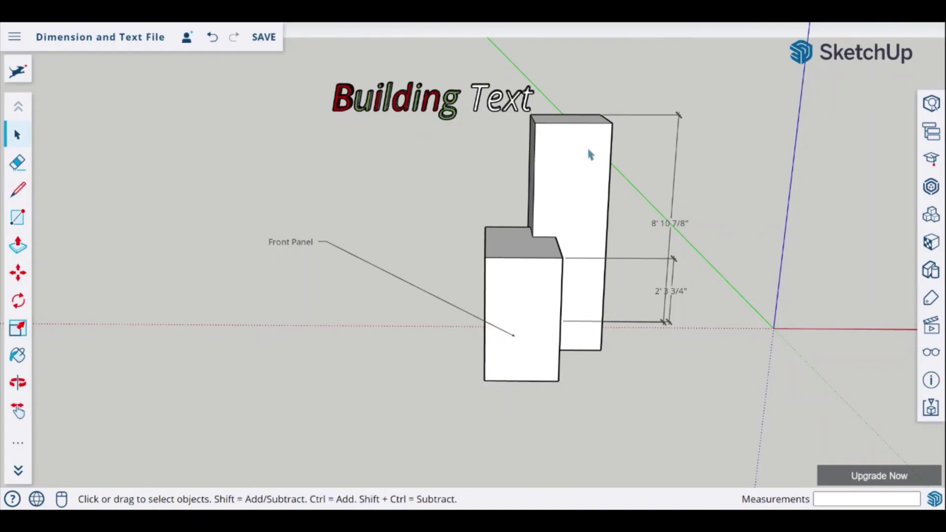
scroll(590, 154, up, 2)
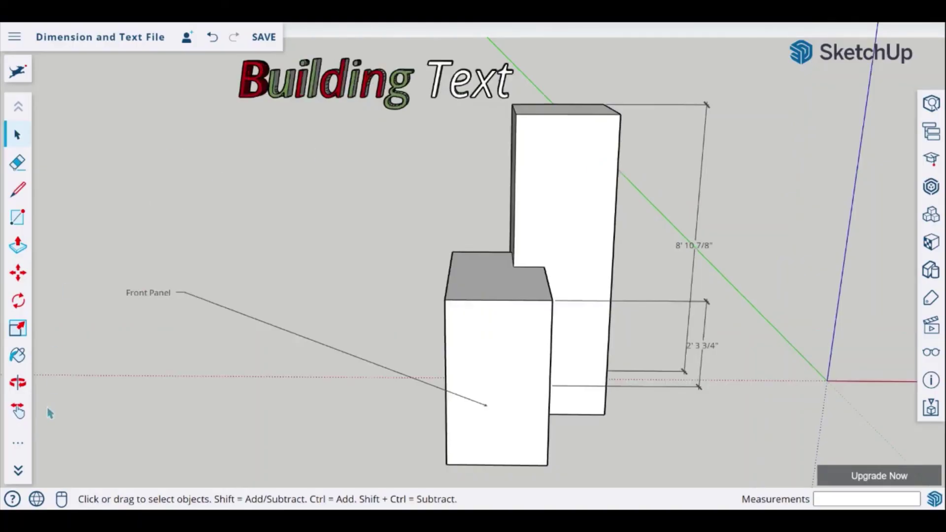
Step: Place a screen text without a leader reading "Text without Leader" in the empty space between the 3D text and the "Front Panel" label
click(19, 443)
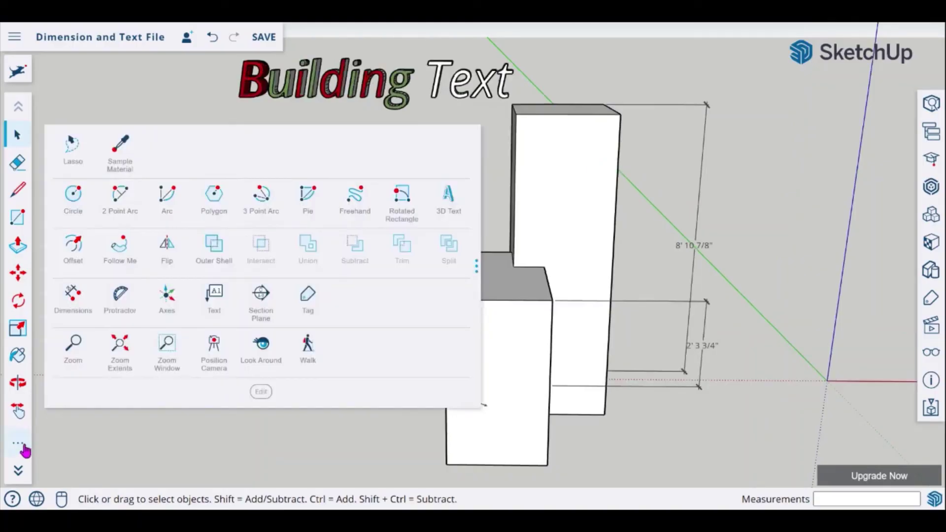
click(217, 306)
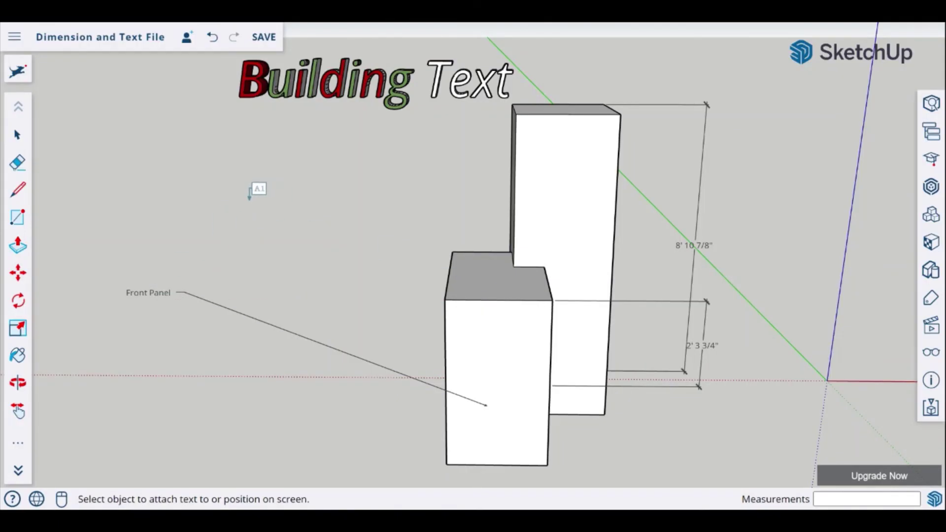
click(250, 198)
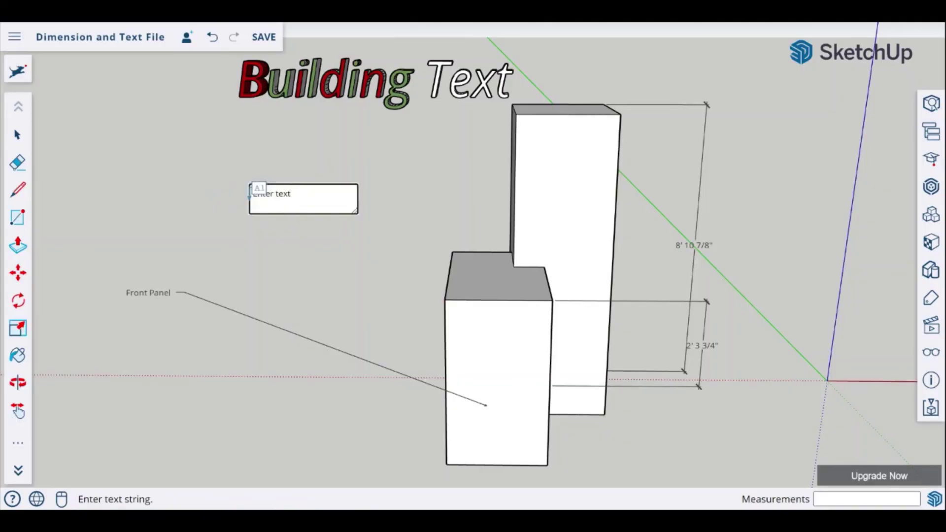
text(Text)
key(BackSpace)
key(BackSpace)
key(BackSpace)
key(BackSpace)
key(BackSpace)
key(BackSpace)
key(BackSpace)
key(BackSpace)
key(BackSpace)
key(BackSpace)
key(BackSpace)
key(BackSpace)
key(BackSpace)
text(Text without Leader)
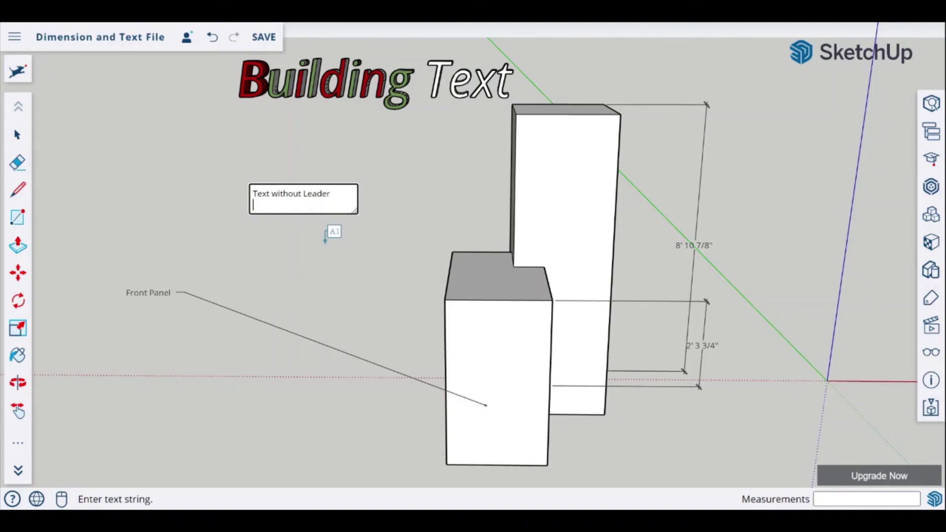
click(424, 199)
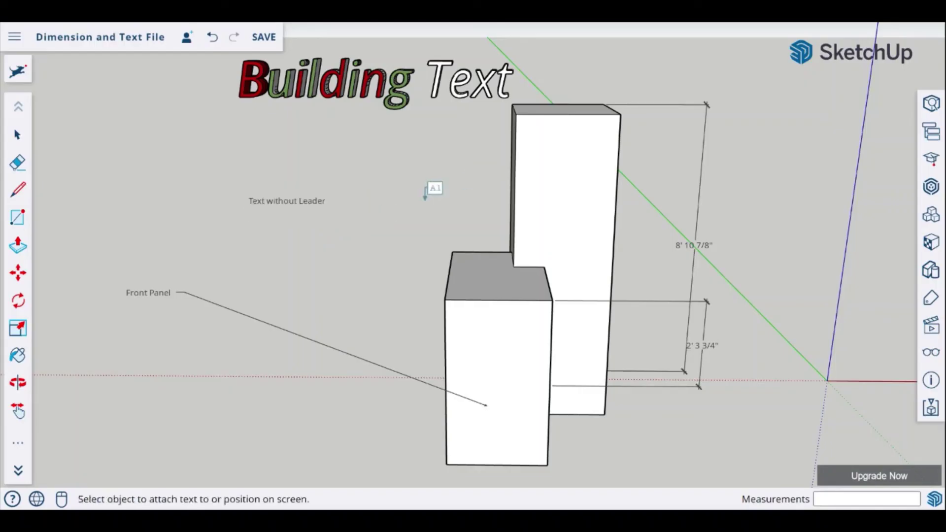